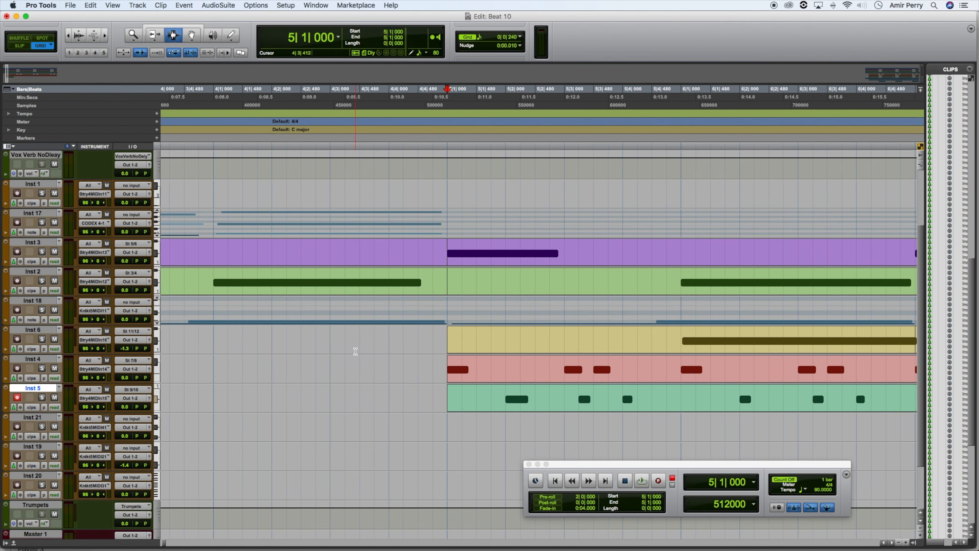
Switch the Inst 4 and Inst 5 tracks from clips to notes view
click(25, 379)
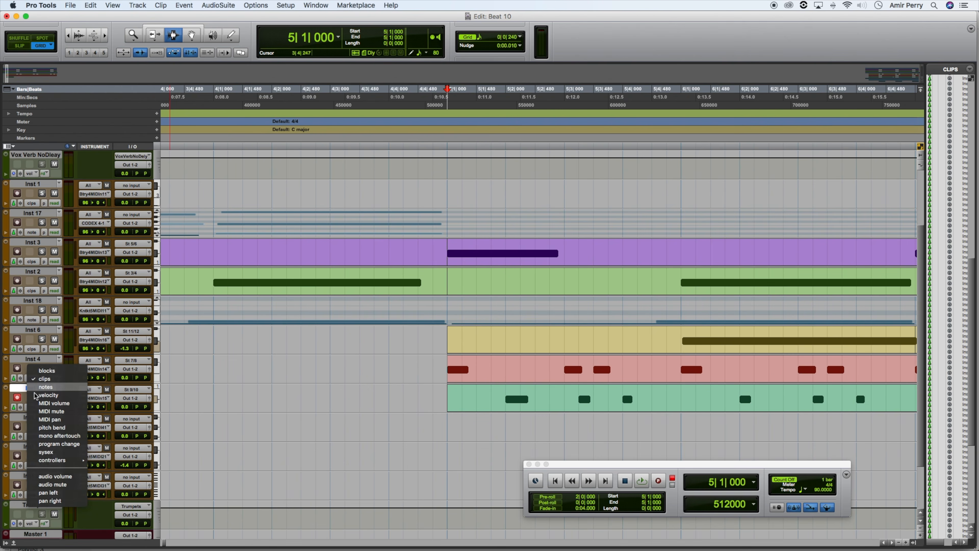
click(43, 386)
click(33, 408)
click(45, 416)
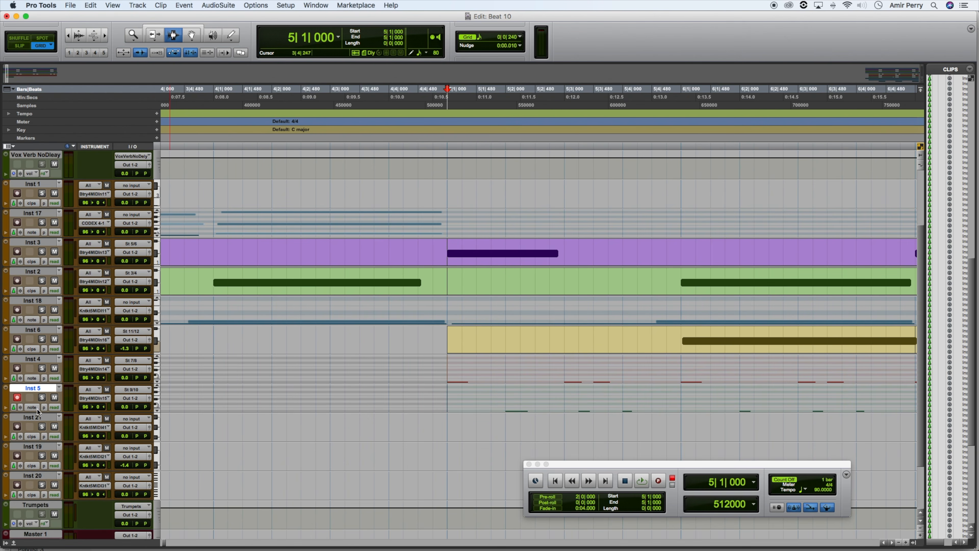
Enlarge the heights of the Inst 5 and Inst 4 tracks and centre their MIDI notes vertically in the lanes
drag(34, 429, 33, 457)
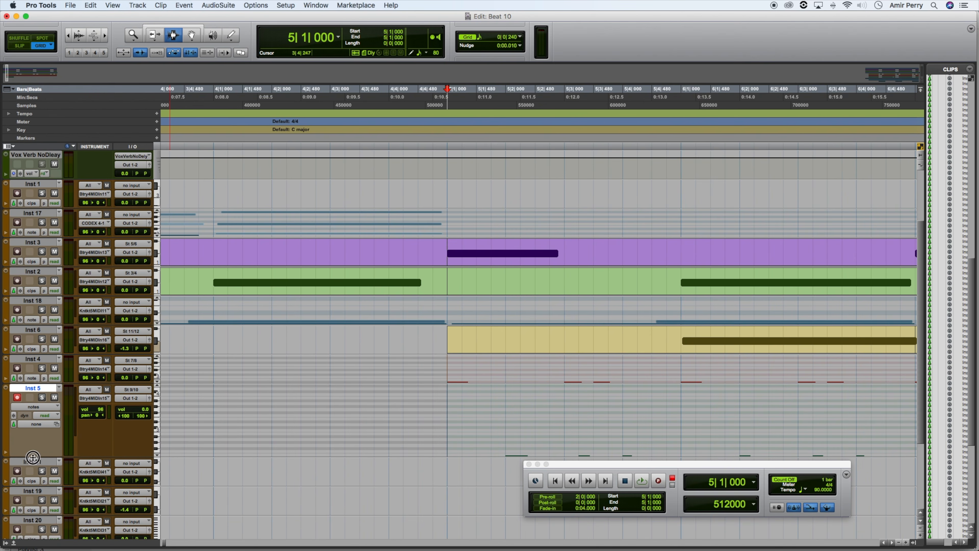
click(157, 457)
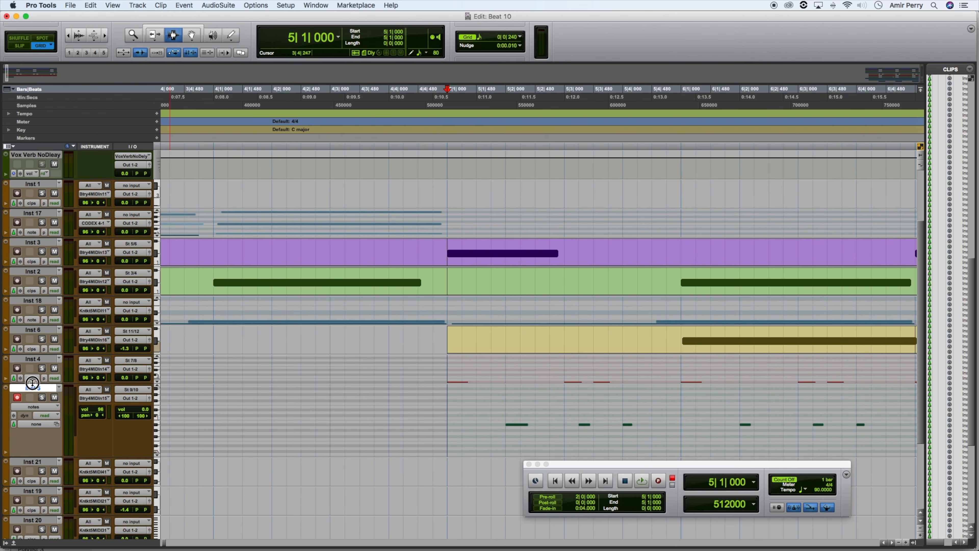
drag(32, 383, 33, 411)
click(158, 412)
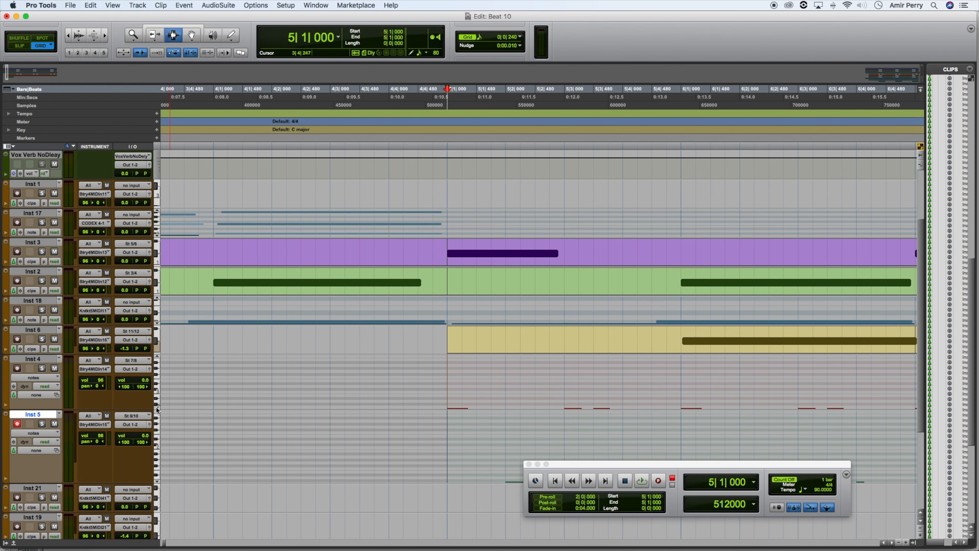
click(157, 409)
Move the transport window clear of the Inst 4 and Inst 5 notes and play the beat from 5|1|000
drag(596, 465, 433, 195)
key(space)
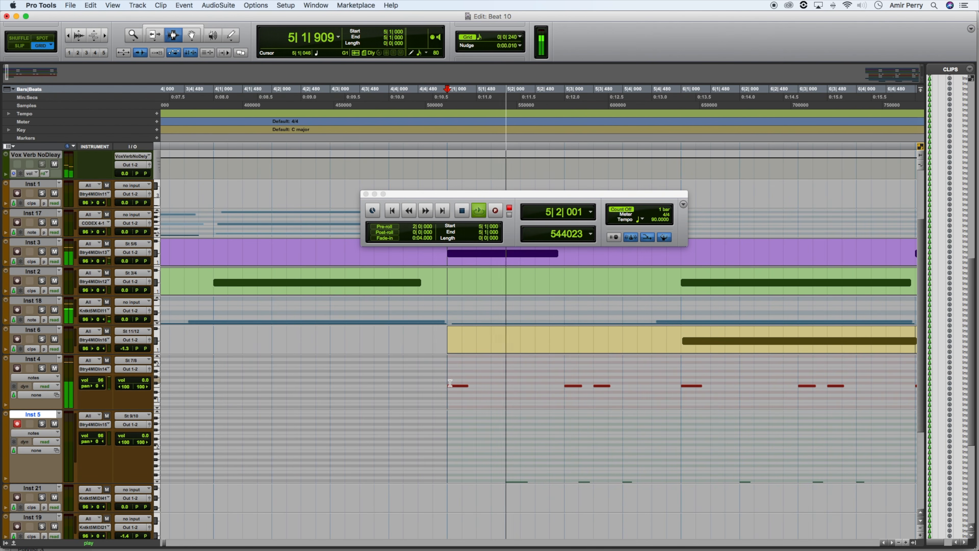
key(space)
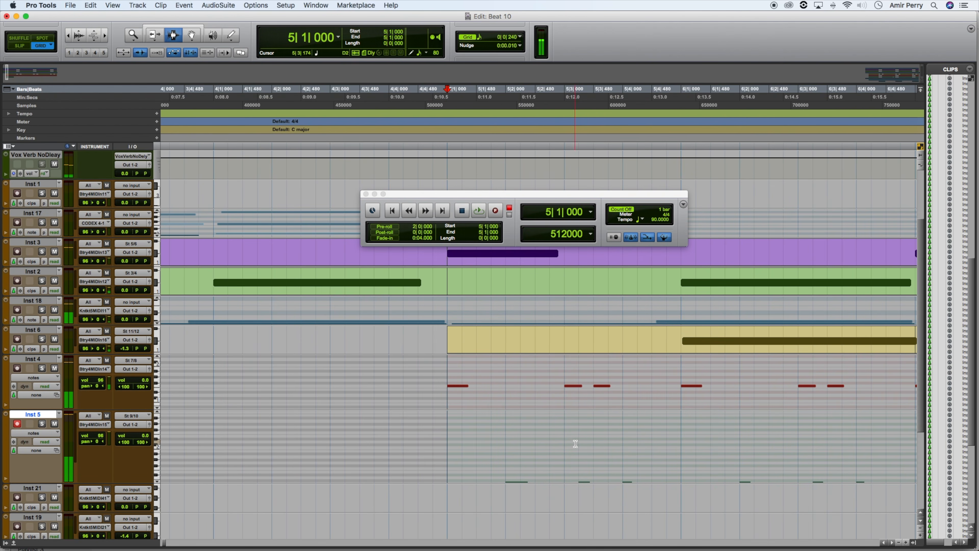
Select the Inst 5 note between 5|3|240 and 5|3|480 and, with nudge in Min:Secs, nudge it to start at 5|3|269
drag(577, 441, 588, 440)
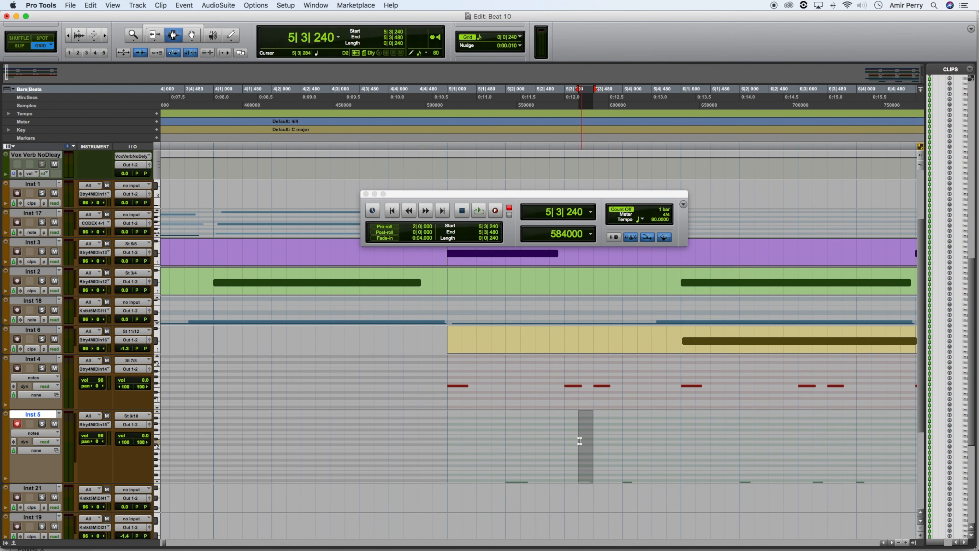
click(521, 45)
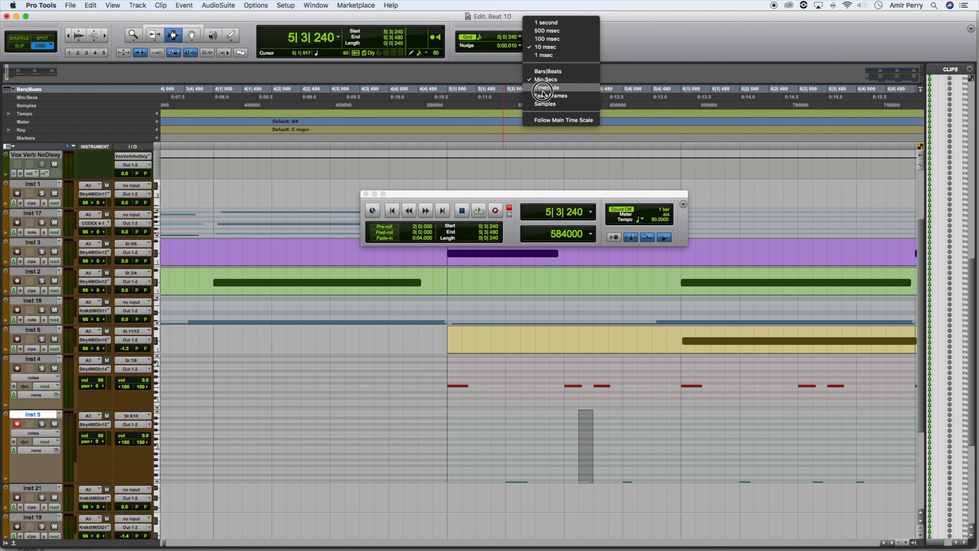
click(541, 104)
click(519, 45)
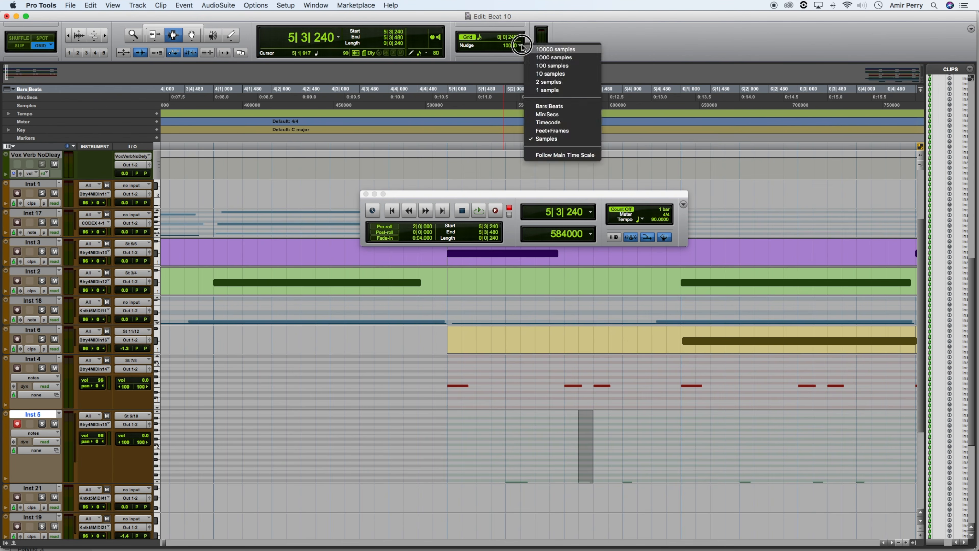
click(544, 115)
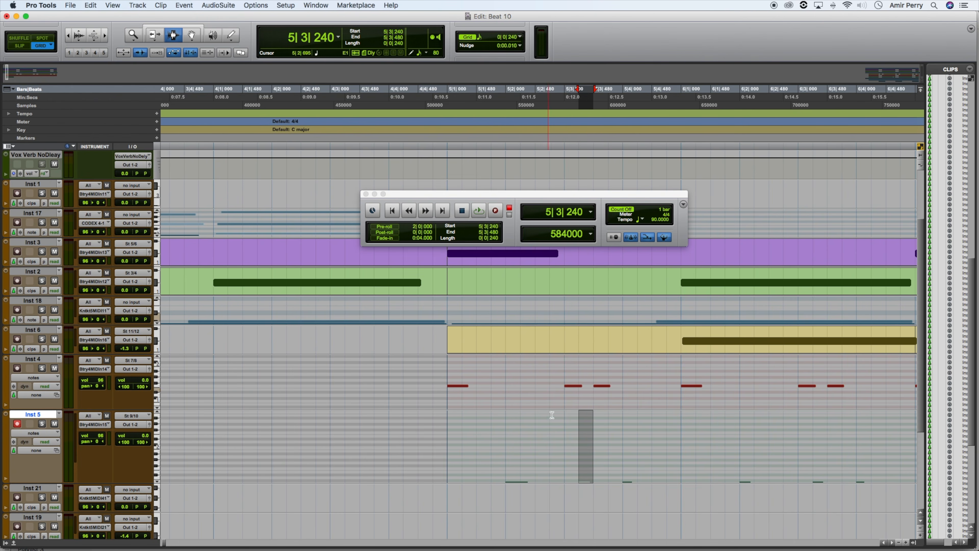
drag(585, 423, 596, 423)
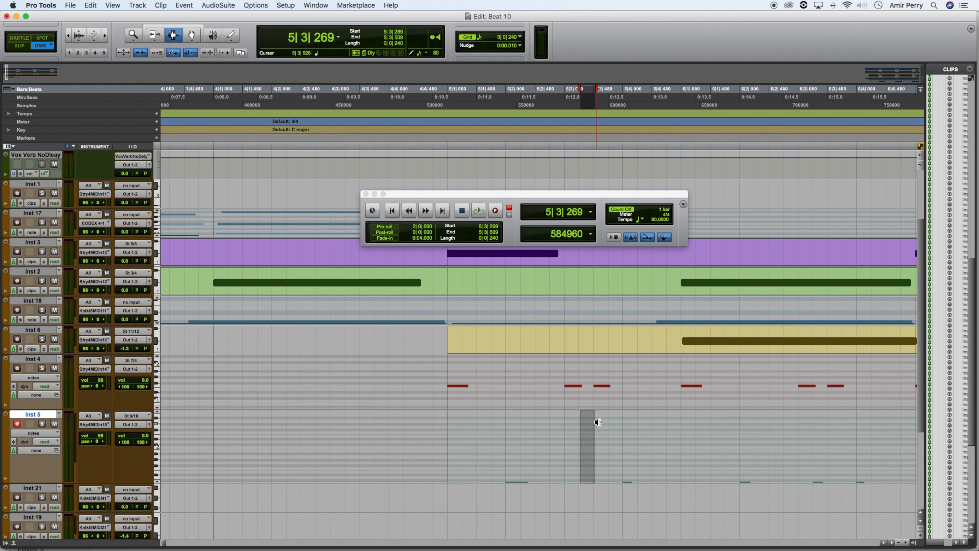
Play the beat from 5|1|000 twice to check the timing of the nudged Inst 5 note
click(565, 426)
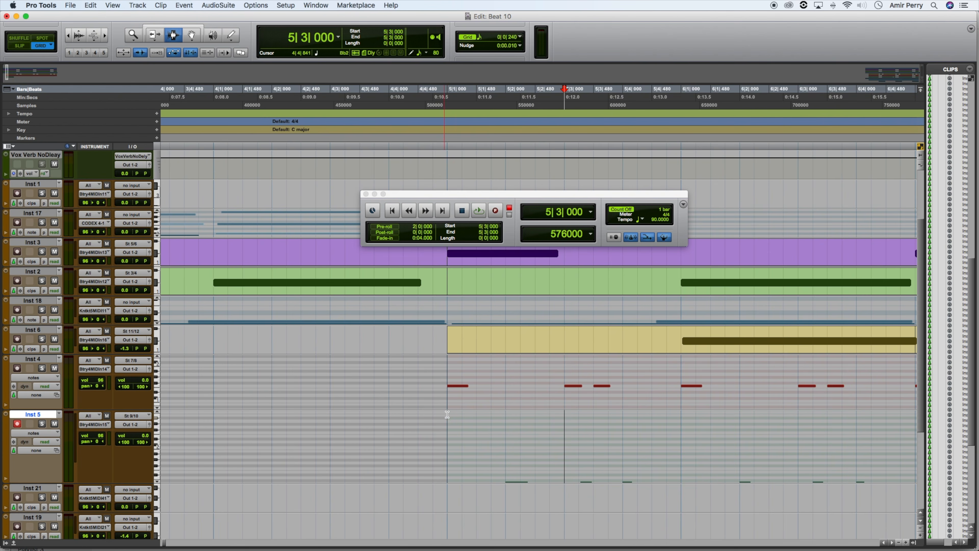
key(space)
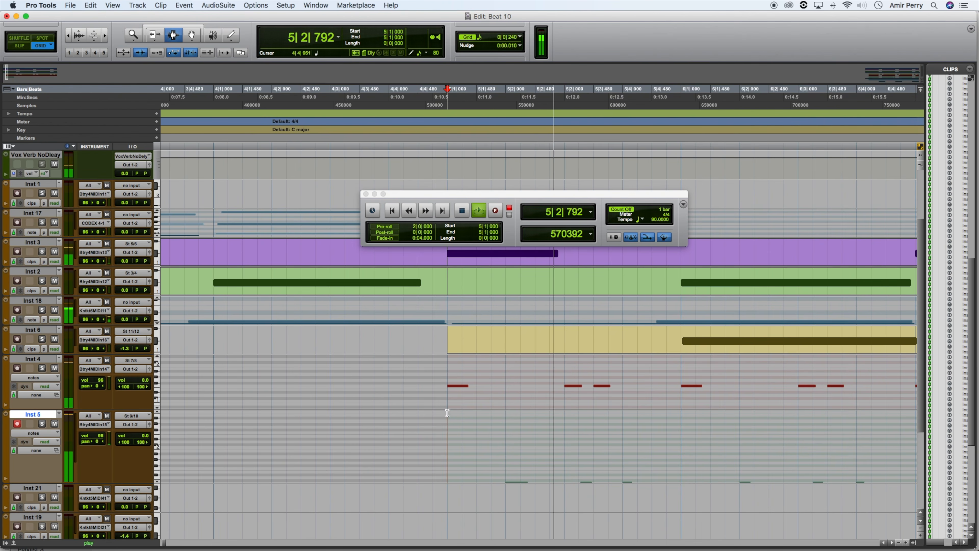
key(space)
key(space)
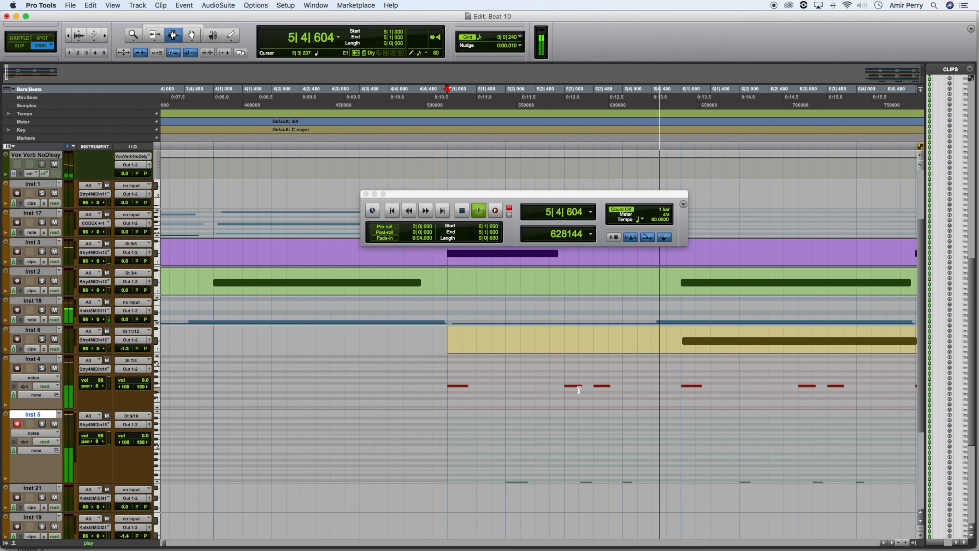
key(space)
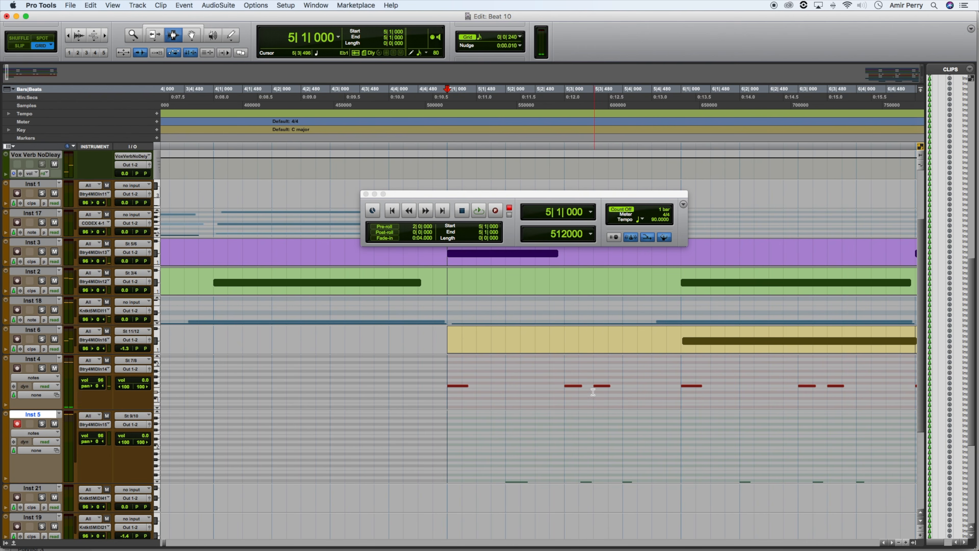
Select the Inst 4 note at 5|3|480, nudge the selection to start at 5|3|509, and audition it from 5|3|000
drag(593, 392, 623, 388)
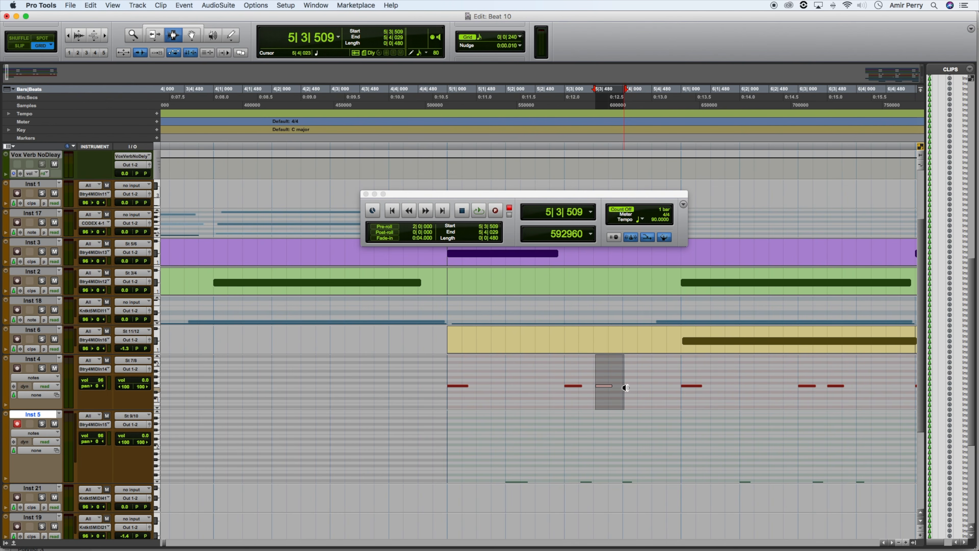
click(565, 383)
key(space)
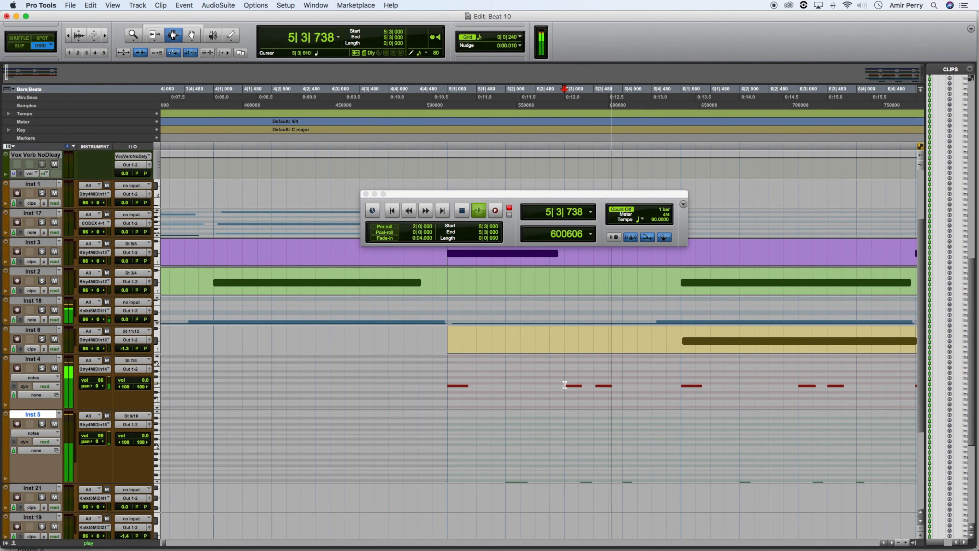
key(space)
Play the section from 5|1|000 to check the groove of the Inst 4 and Inst 5 notes together
click(439, 380)
key(space)
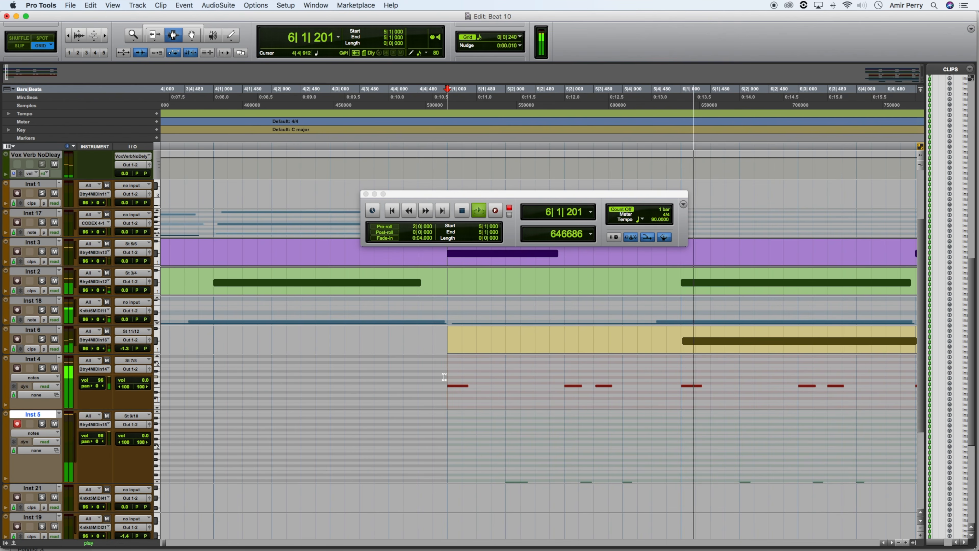
key(space)
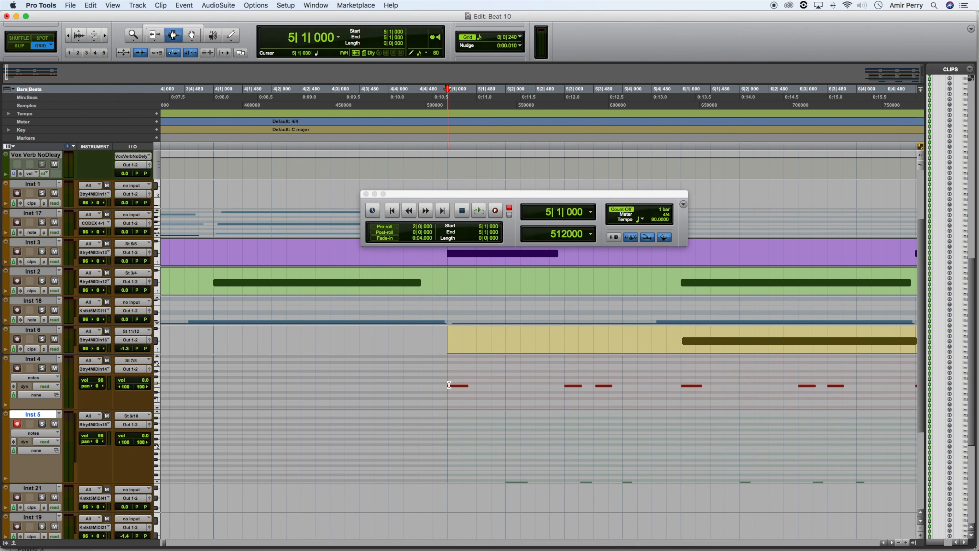
key(space)
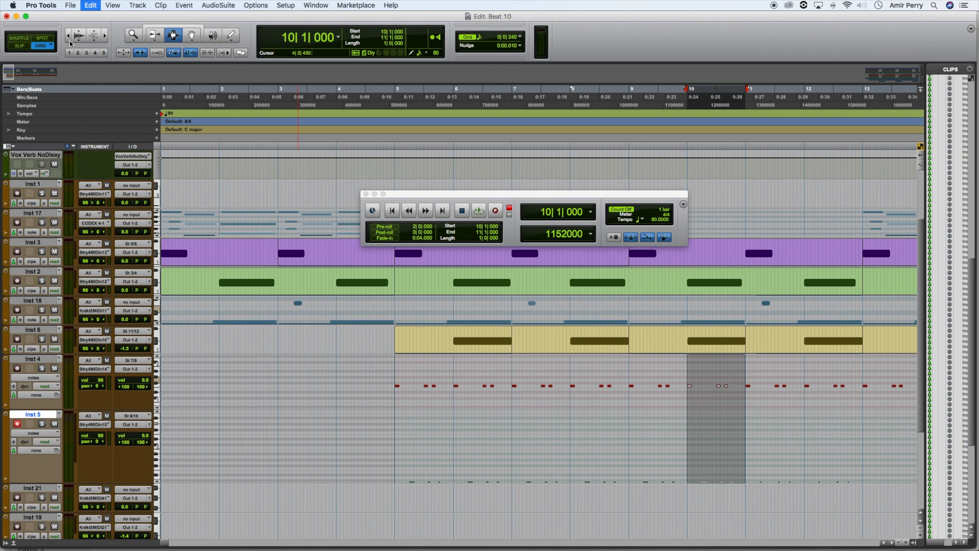
Duplicate the selected bar of Inst 4 and Inst 5 notes repeatedly along the timeline and play from bar 5
key(super+d)
key(super+d)
key(super+d)
click(395, 381)
key(space)
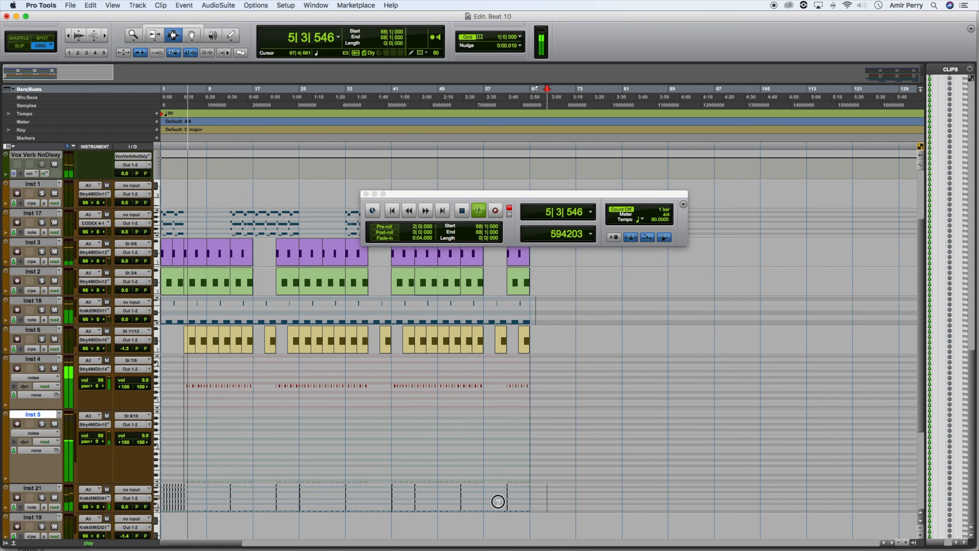
Select all Inst 21 notes from bar 1 to bar 68 and nudge the selection to start at 1|1|043 during playback
drag(498, 501, 146, 498)
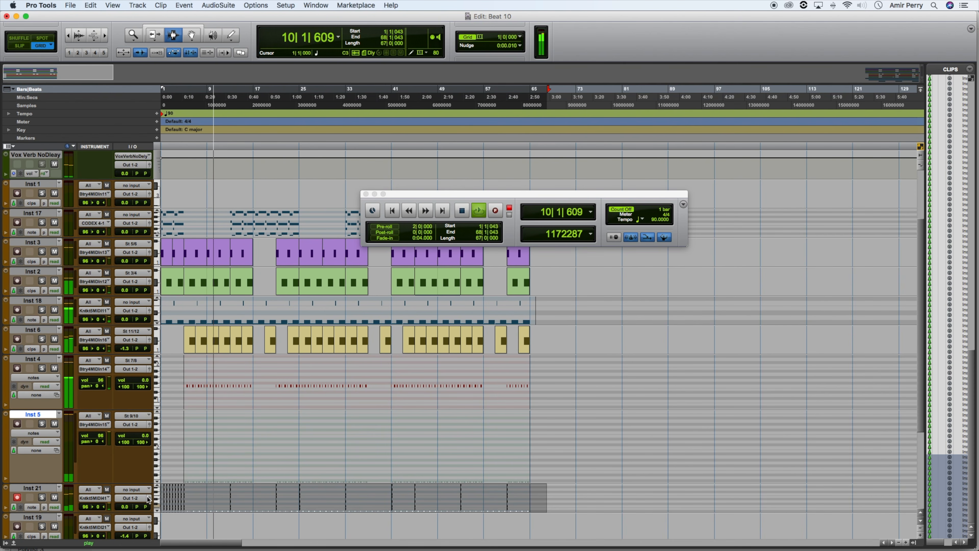
key(space)
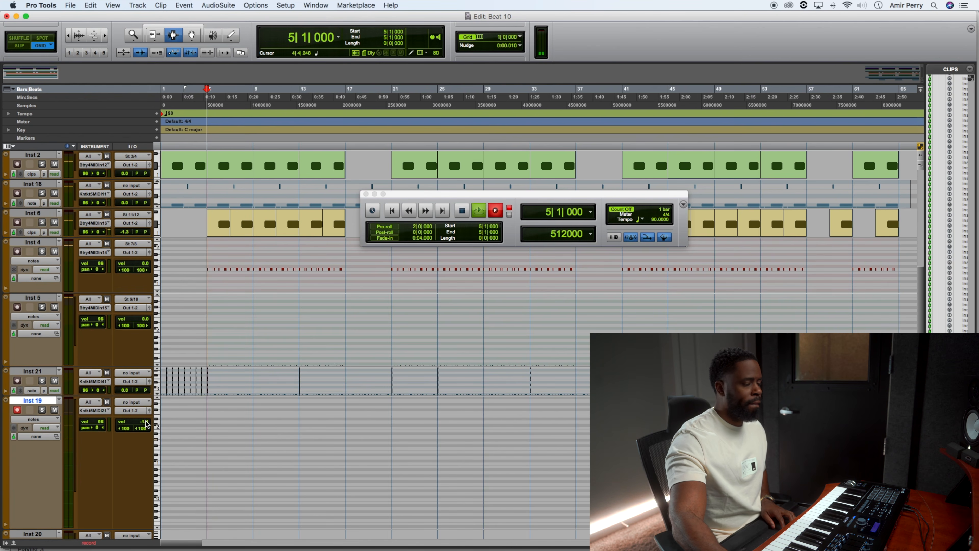
Record a MIDI part on the Inst 19 track starting at 5|1|000
key(super+space)
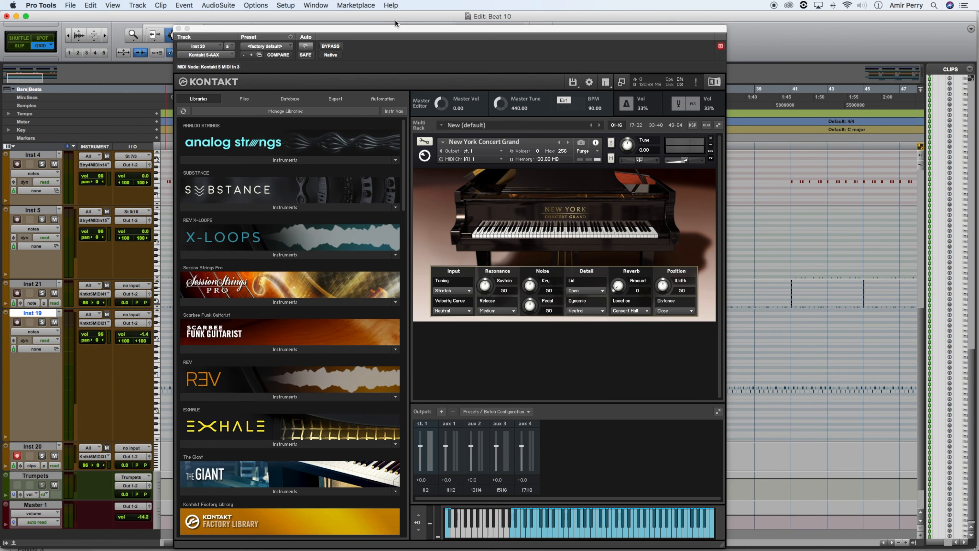
Close the Kontakt instrument window of Inst 20 and switch to the Mix window
drag(395, 23, 389, 13)
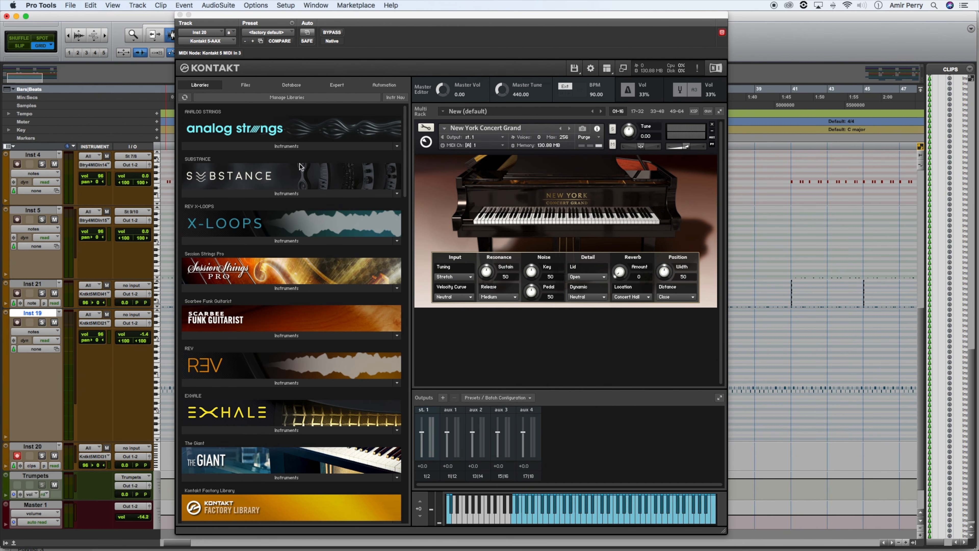
click(180, 15)
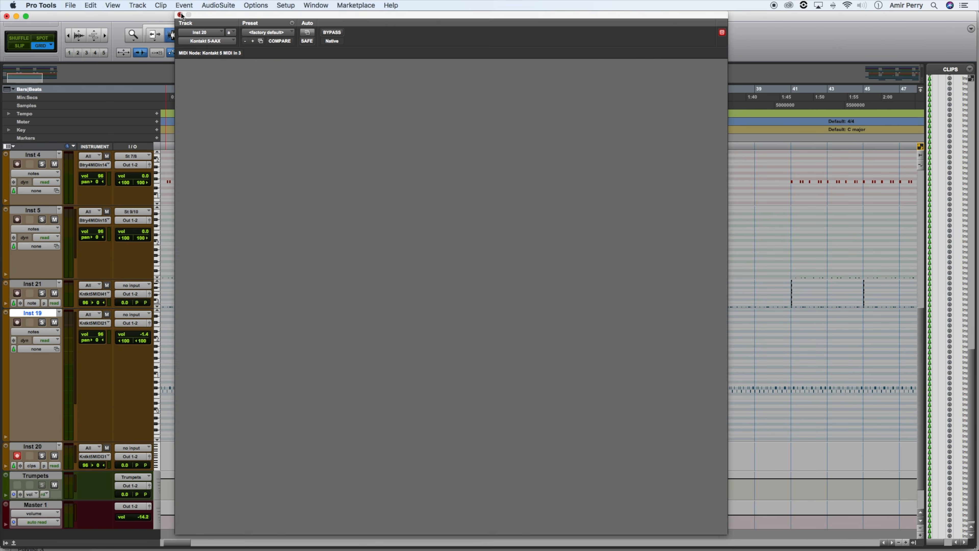
key(super+equal)
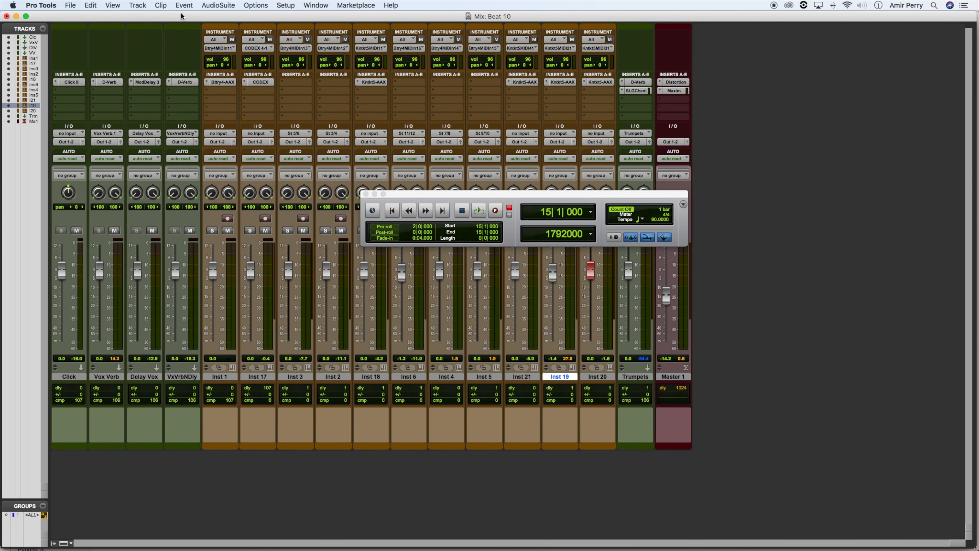